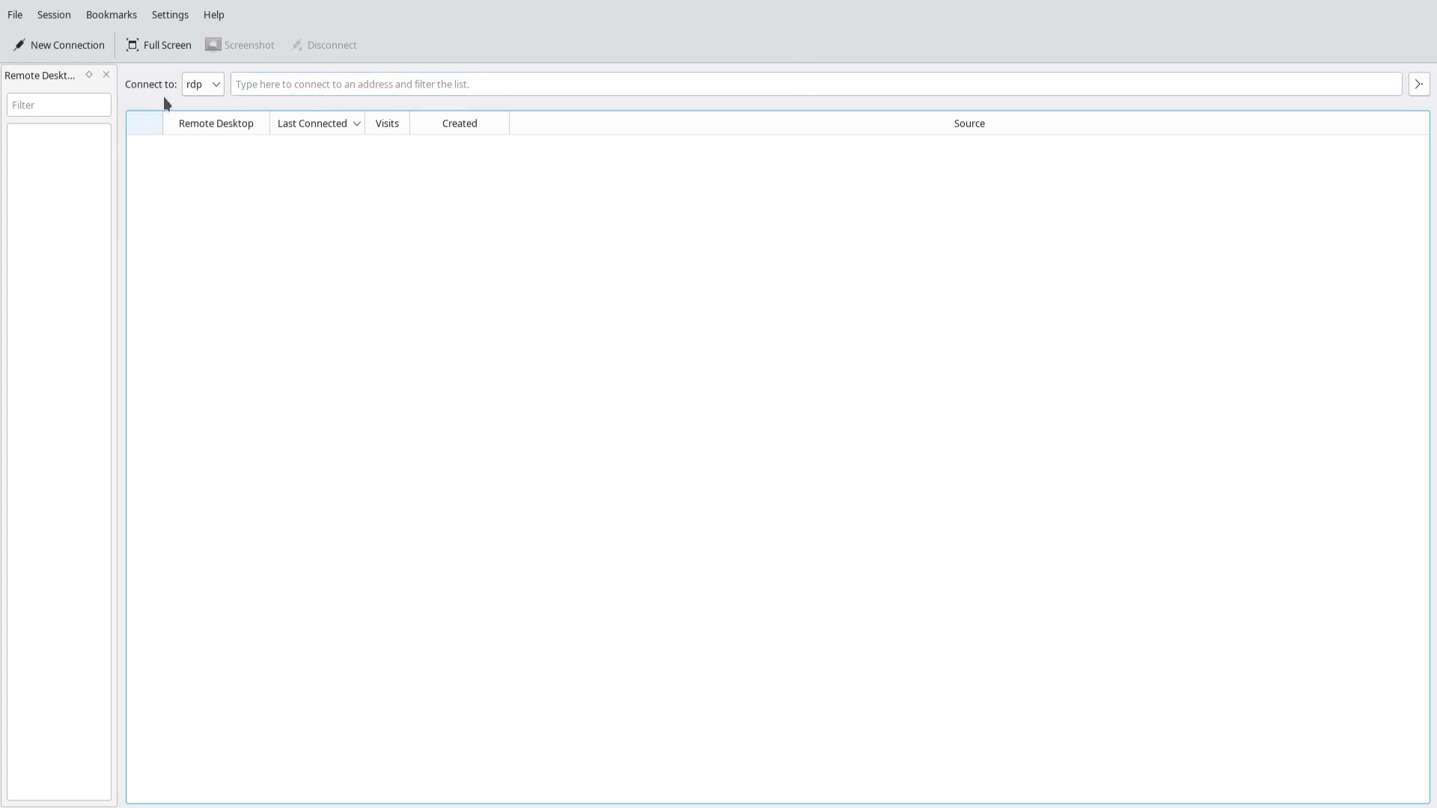
click(208, 88)
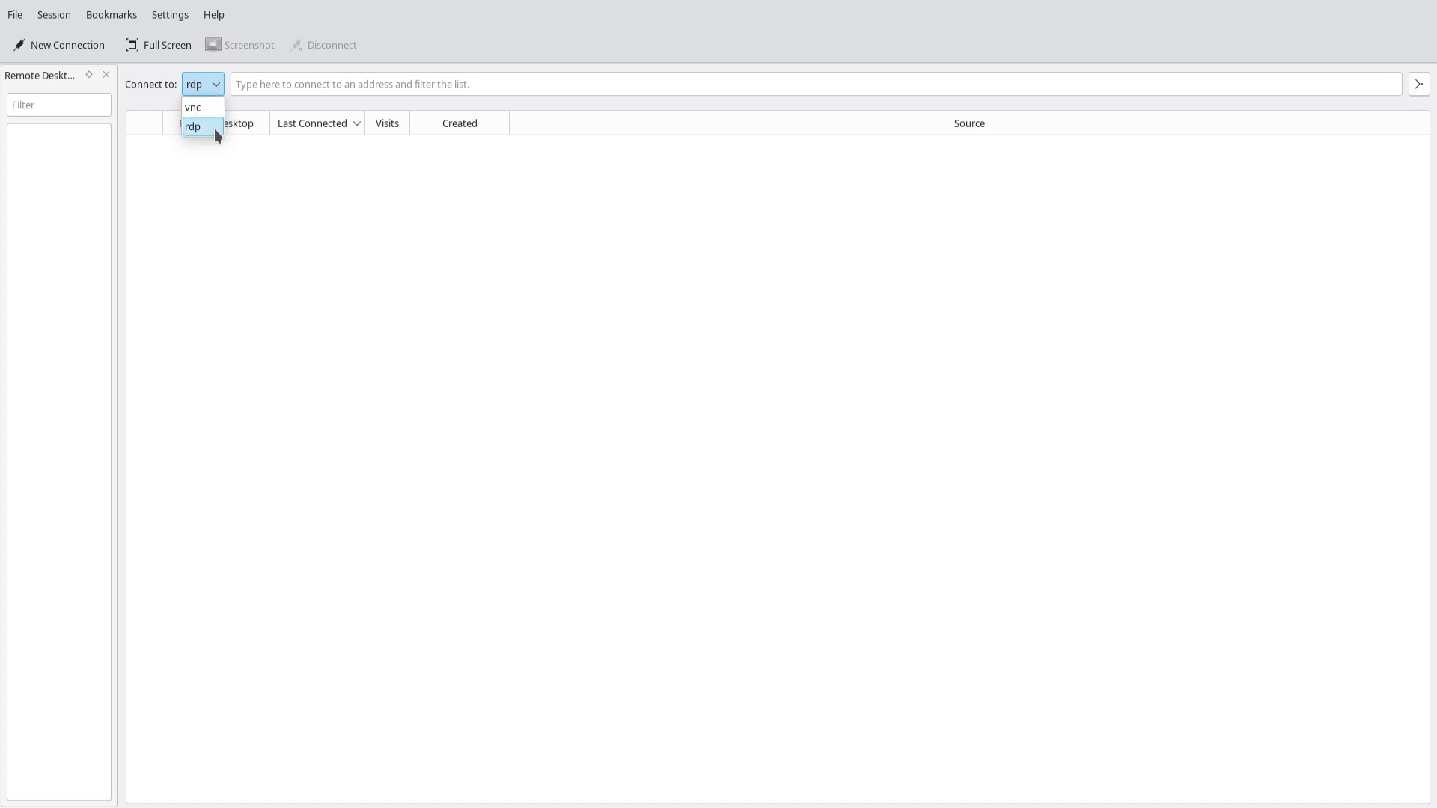
click(303, 86)
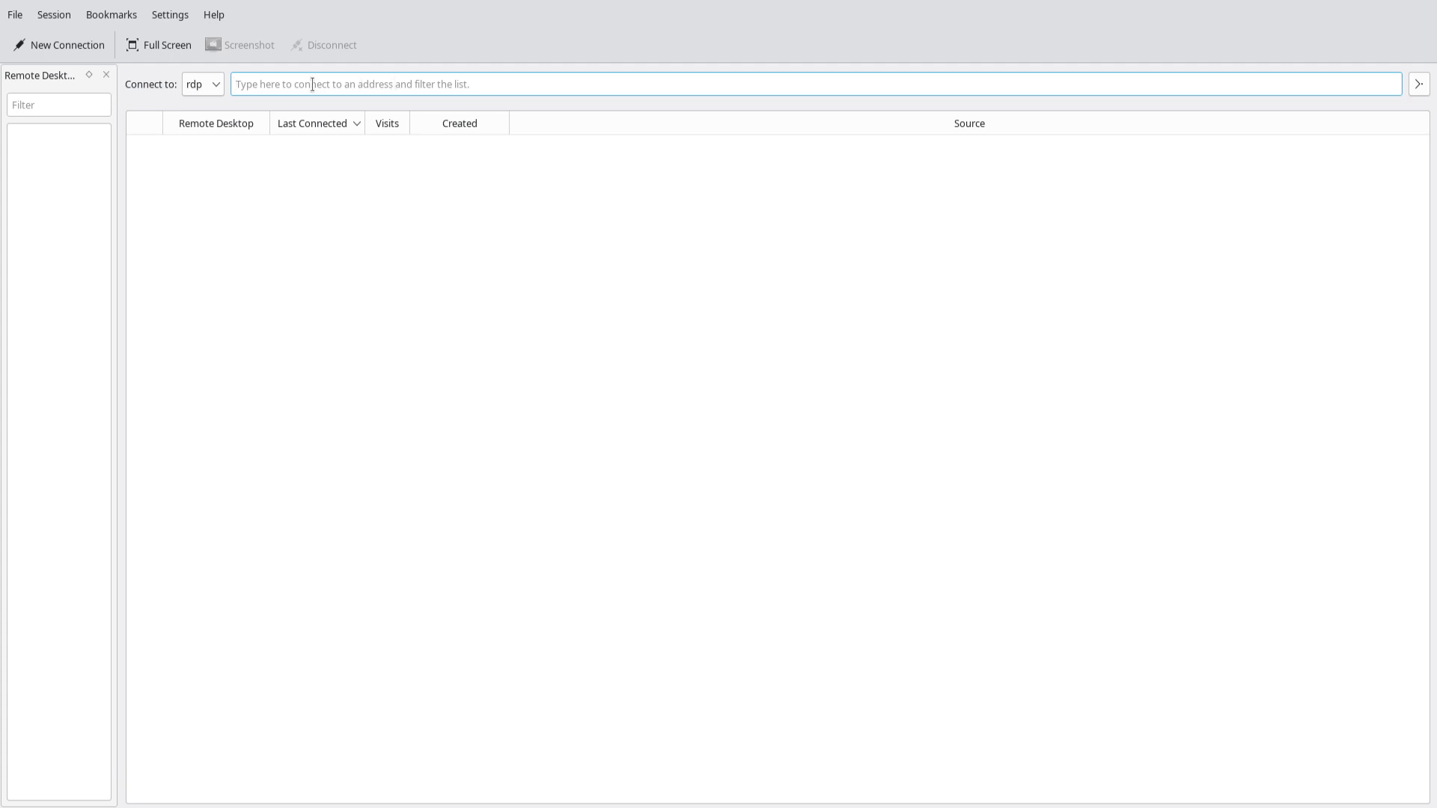
click(208, 87)
click(208, 87)
click(254, 86)
text(usr@)
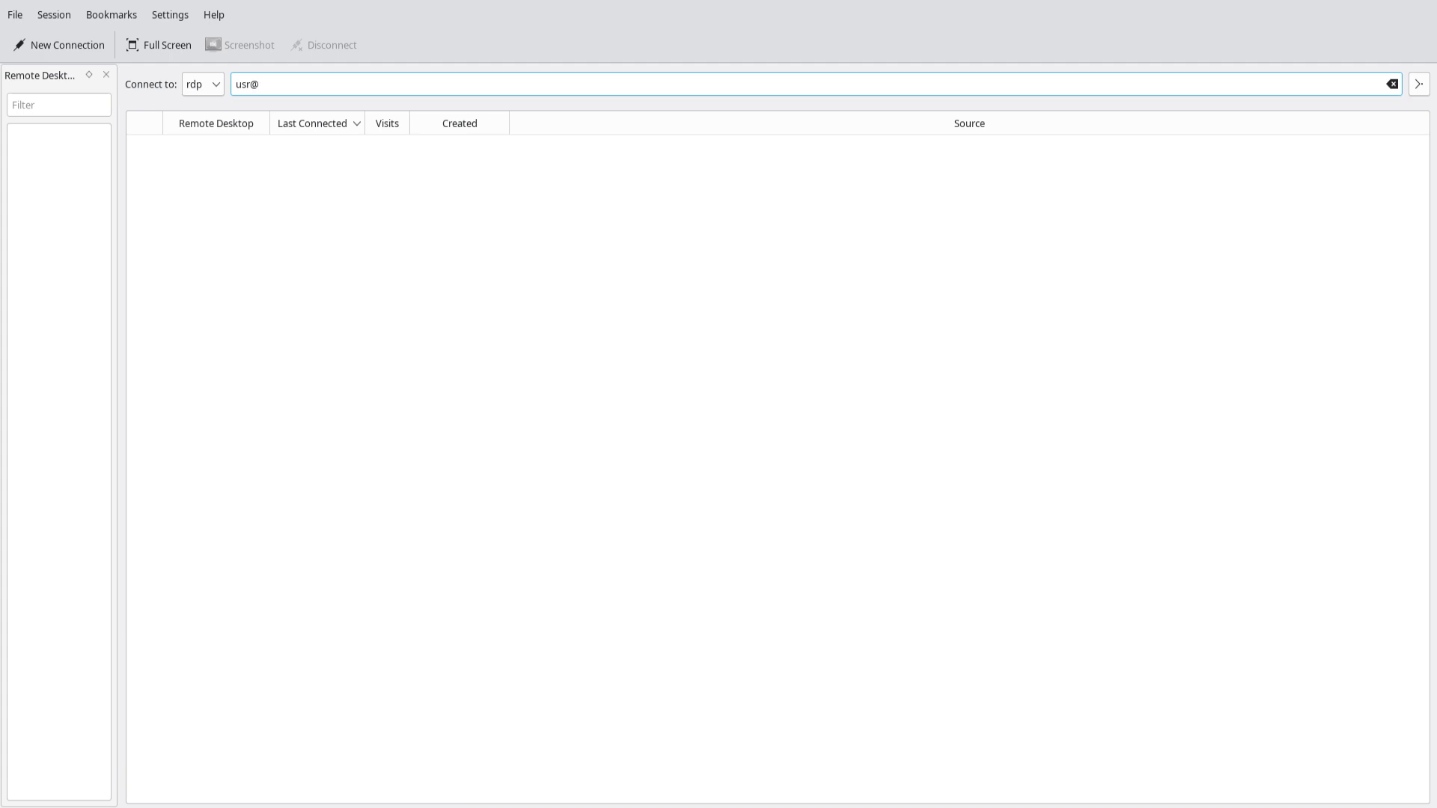
text(192.168.120.73)
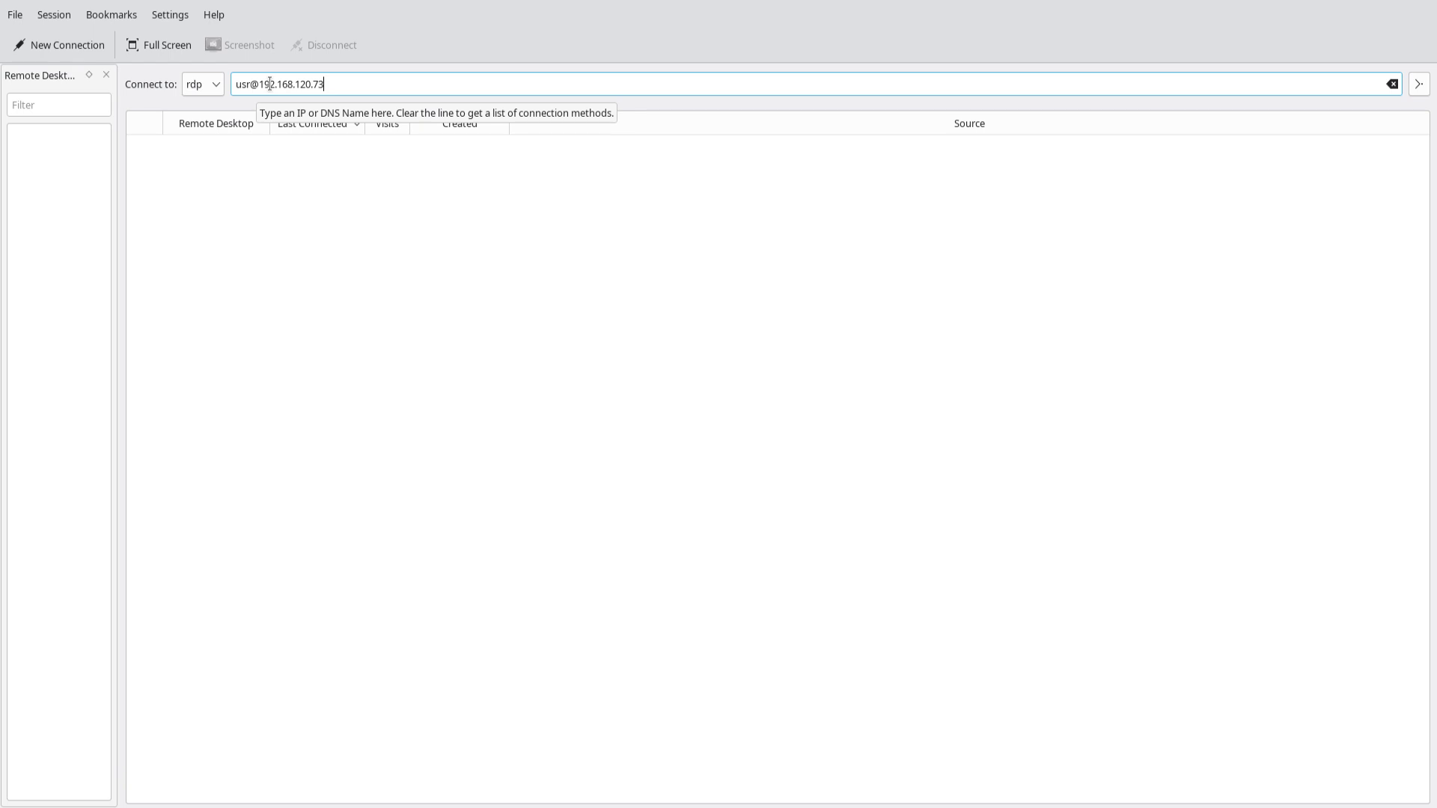
click(311, 84)
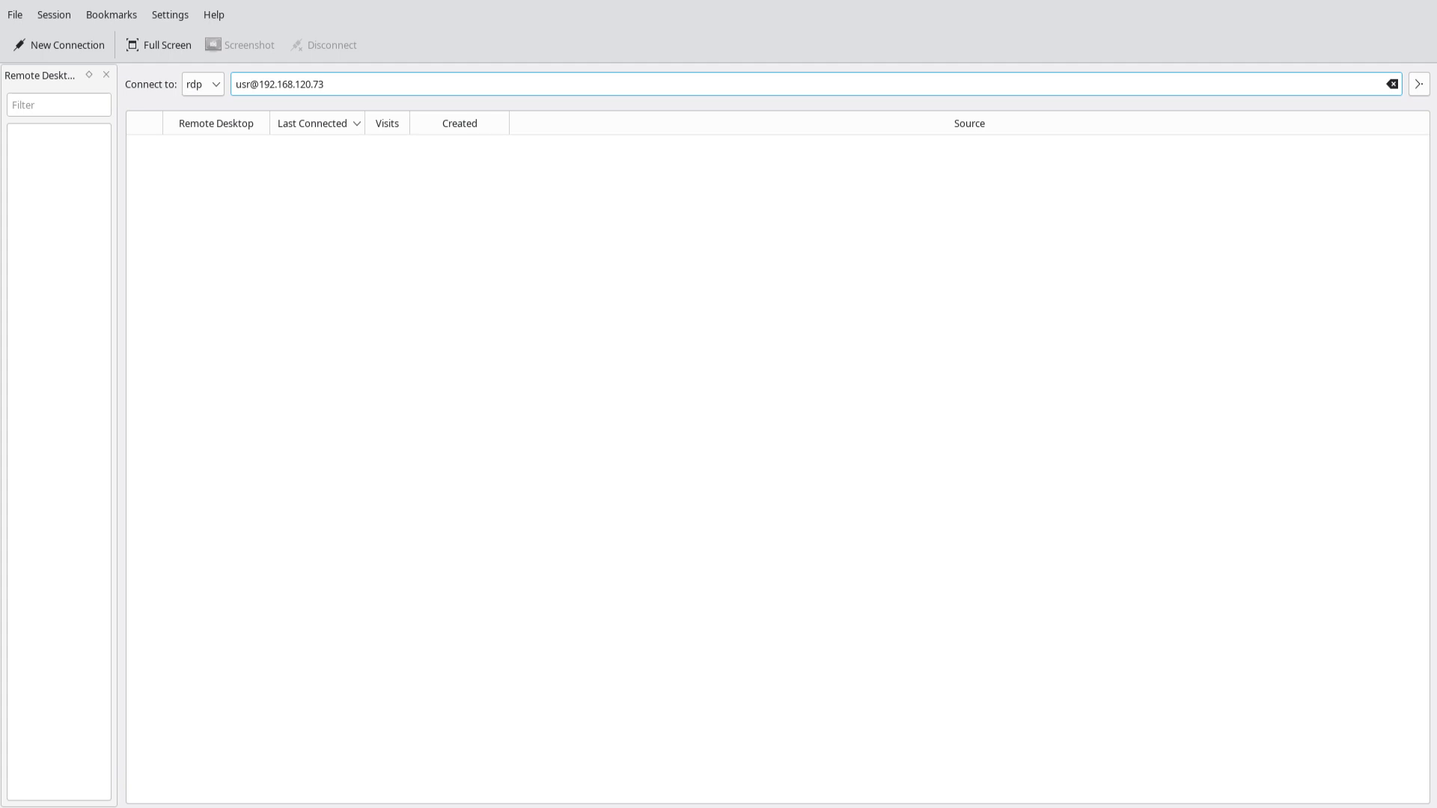
drag(340, 90, 264, 75)
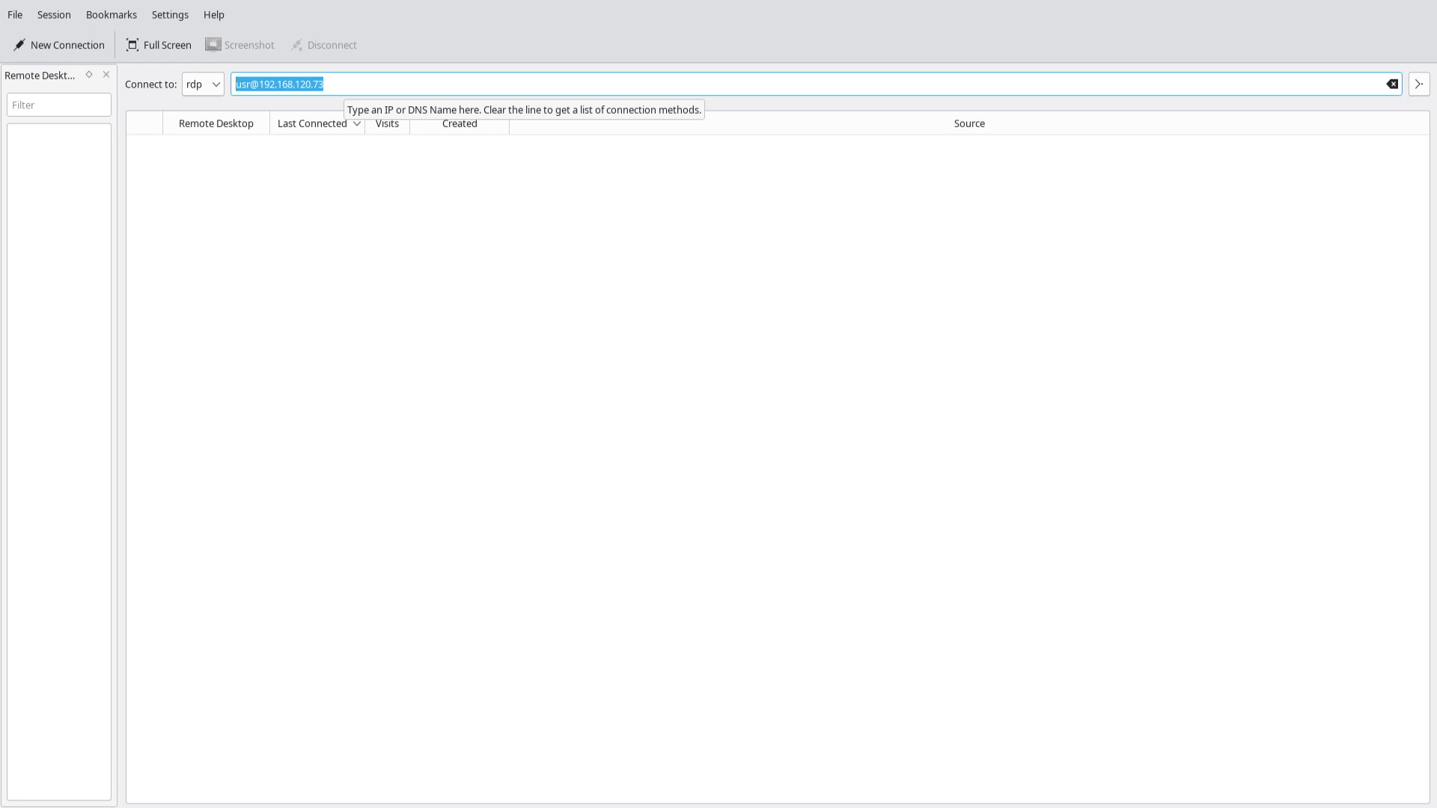
click(339, 78)
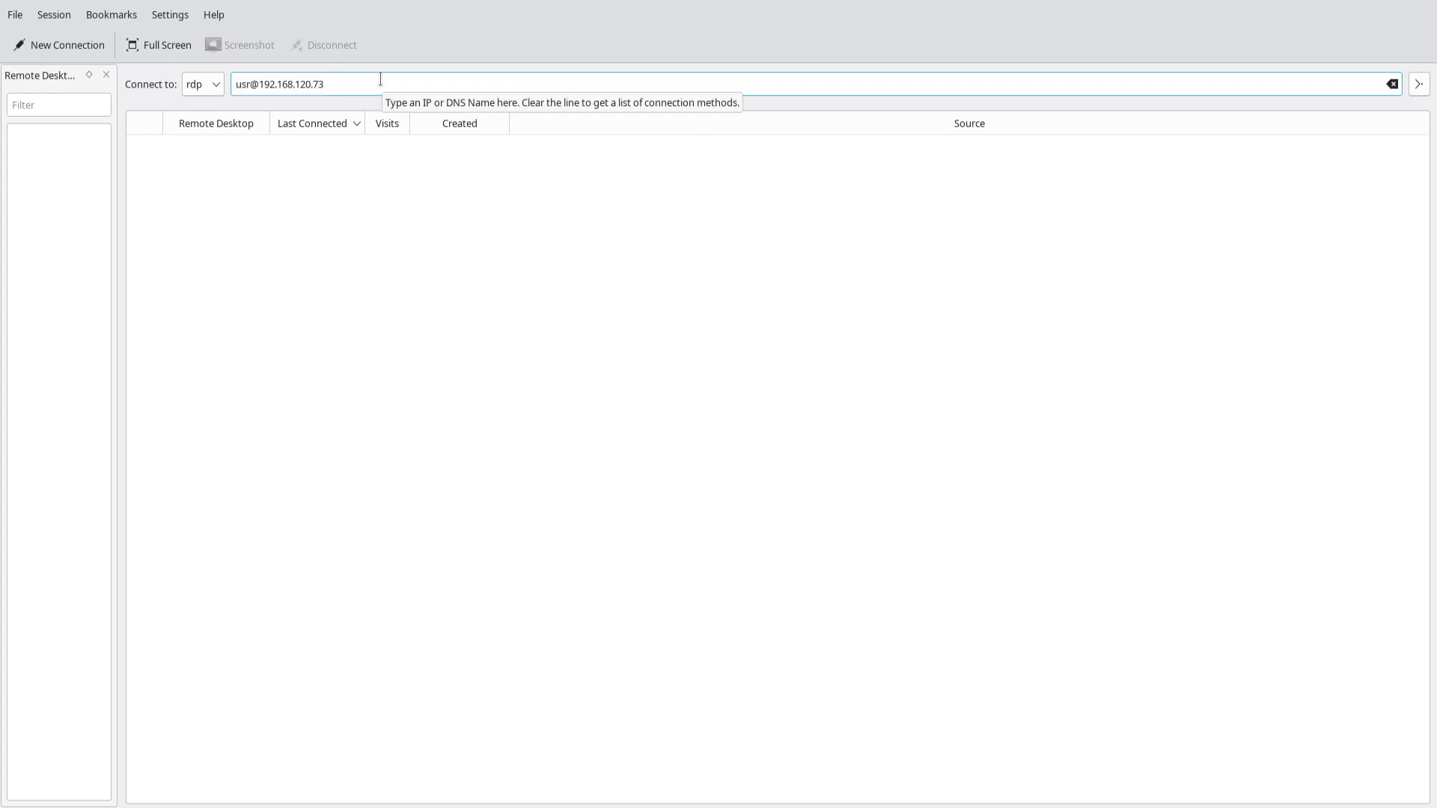
drag(258, 91, 224, 92)
click(223, 90)
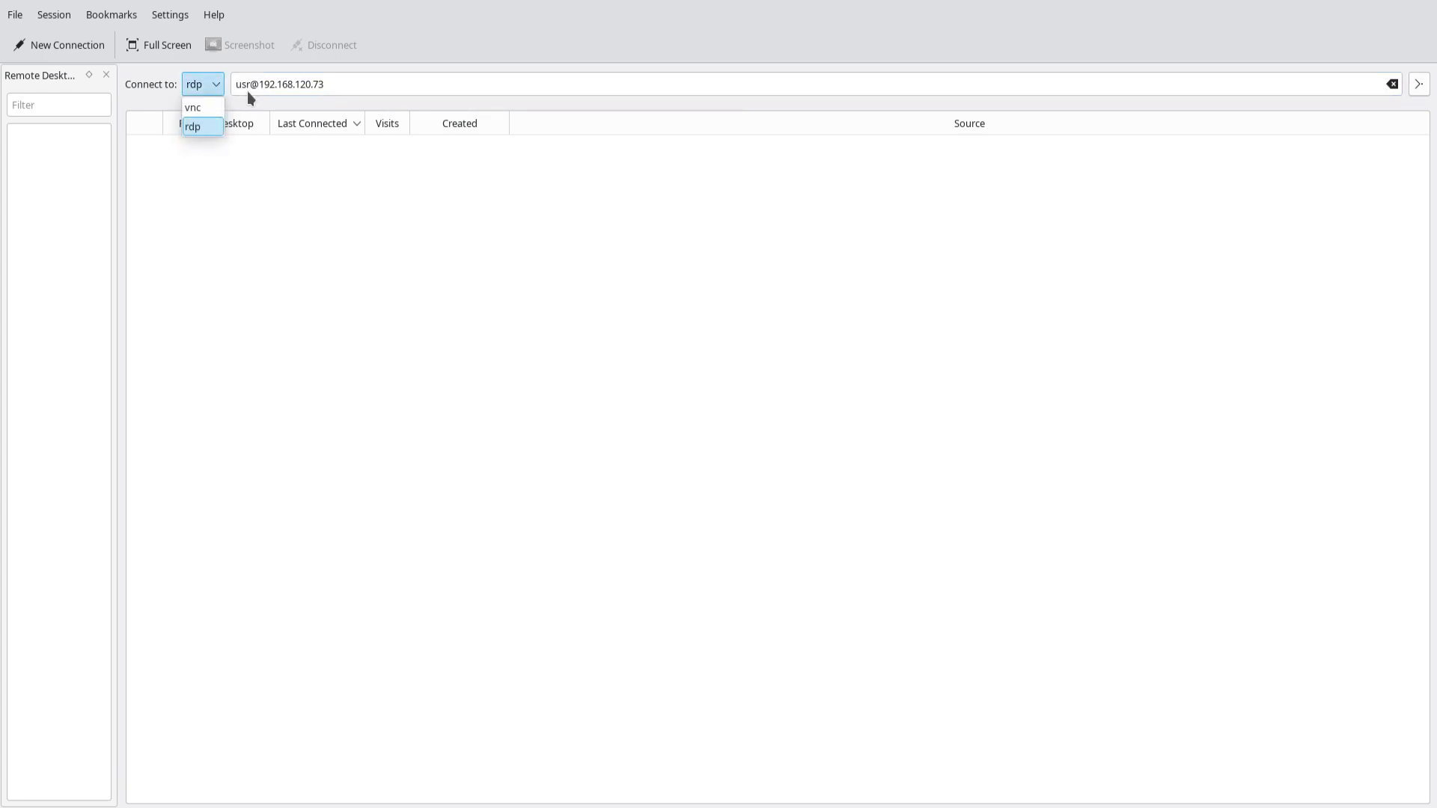
click(248, 92)
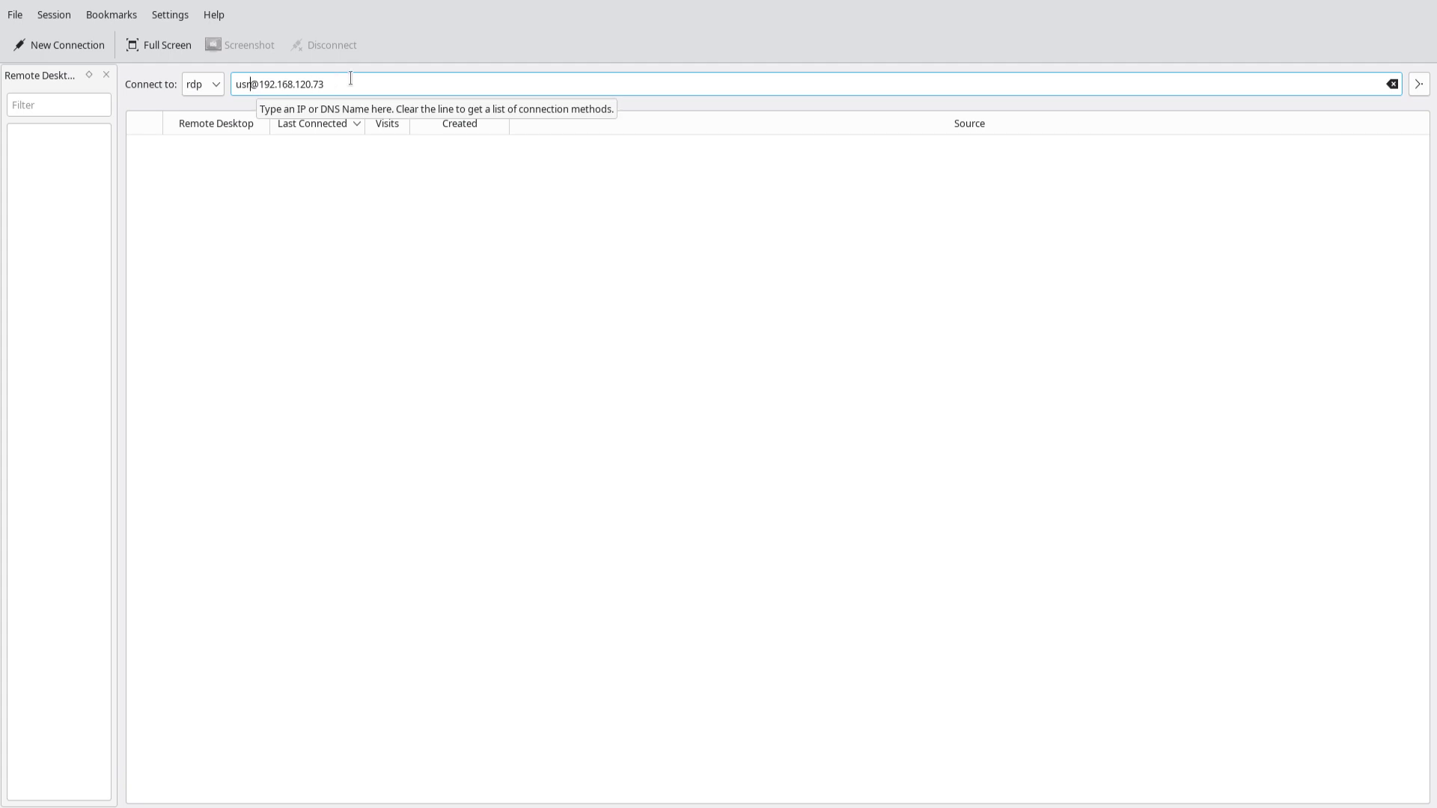
click(209, 87)
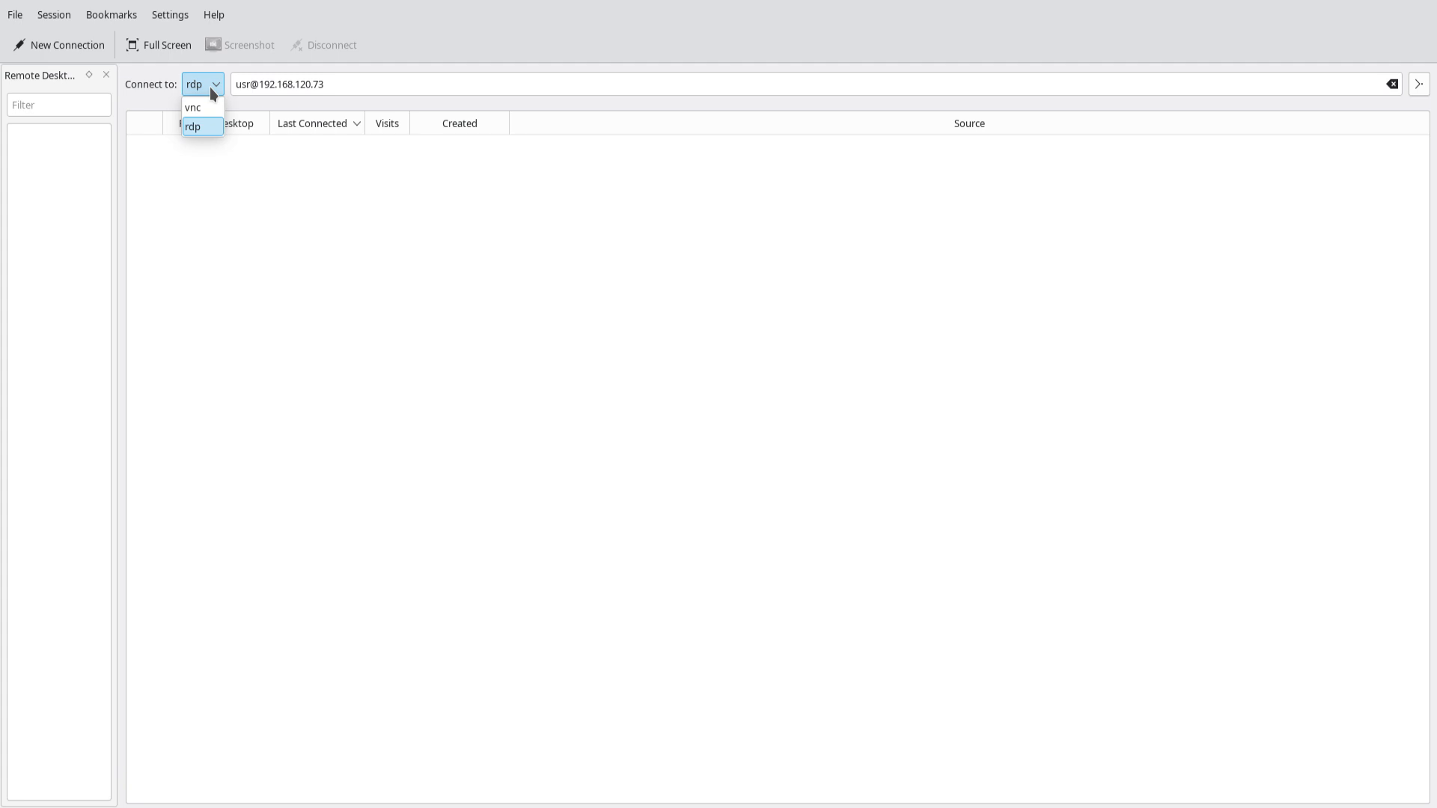
click(210, 87)
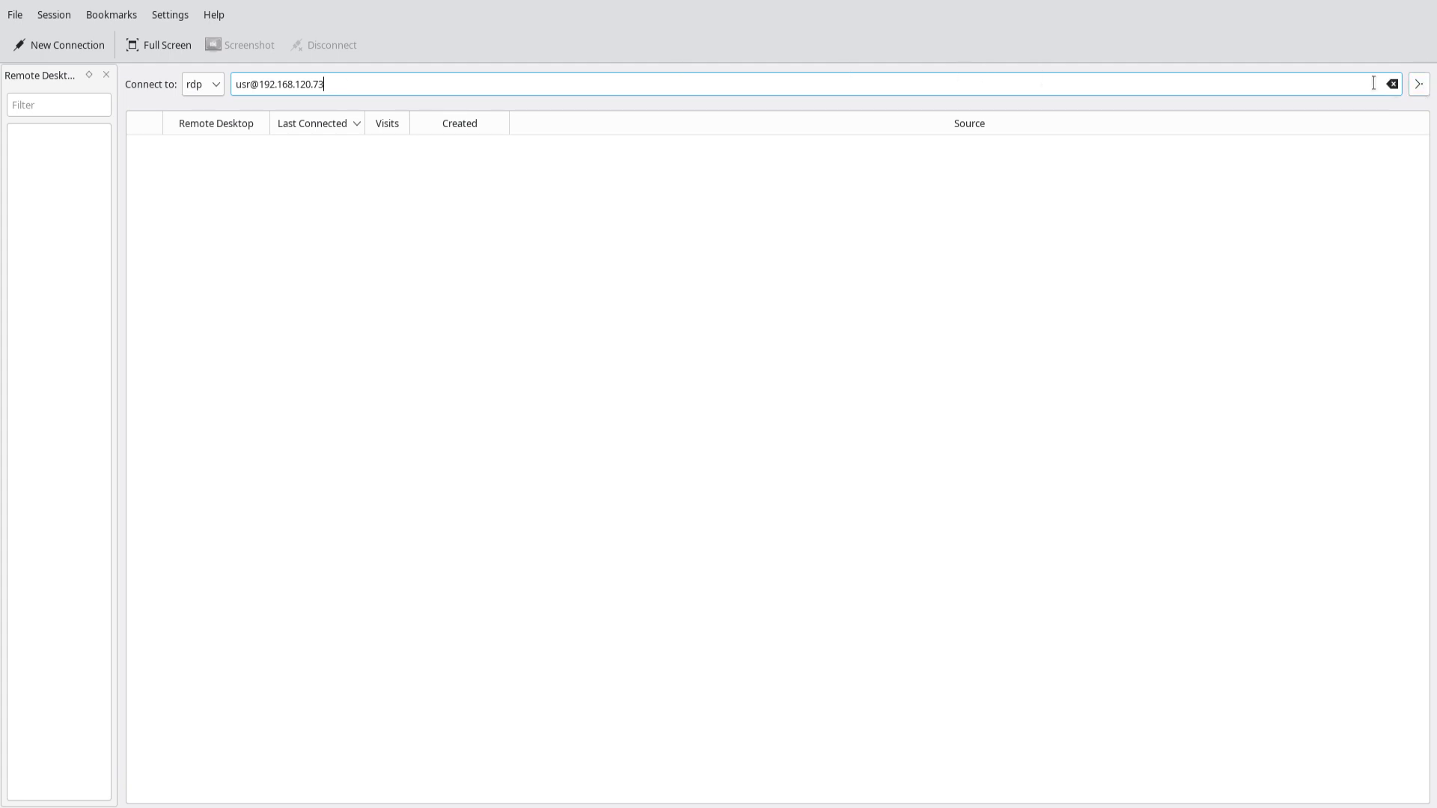
- Start the connection to the entered address and set the host's desktop resolution to Current KRDC Size
key(Return)
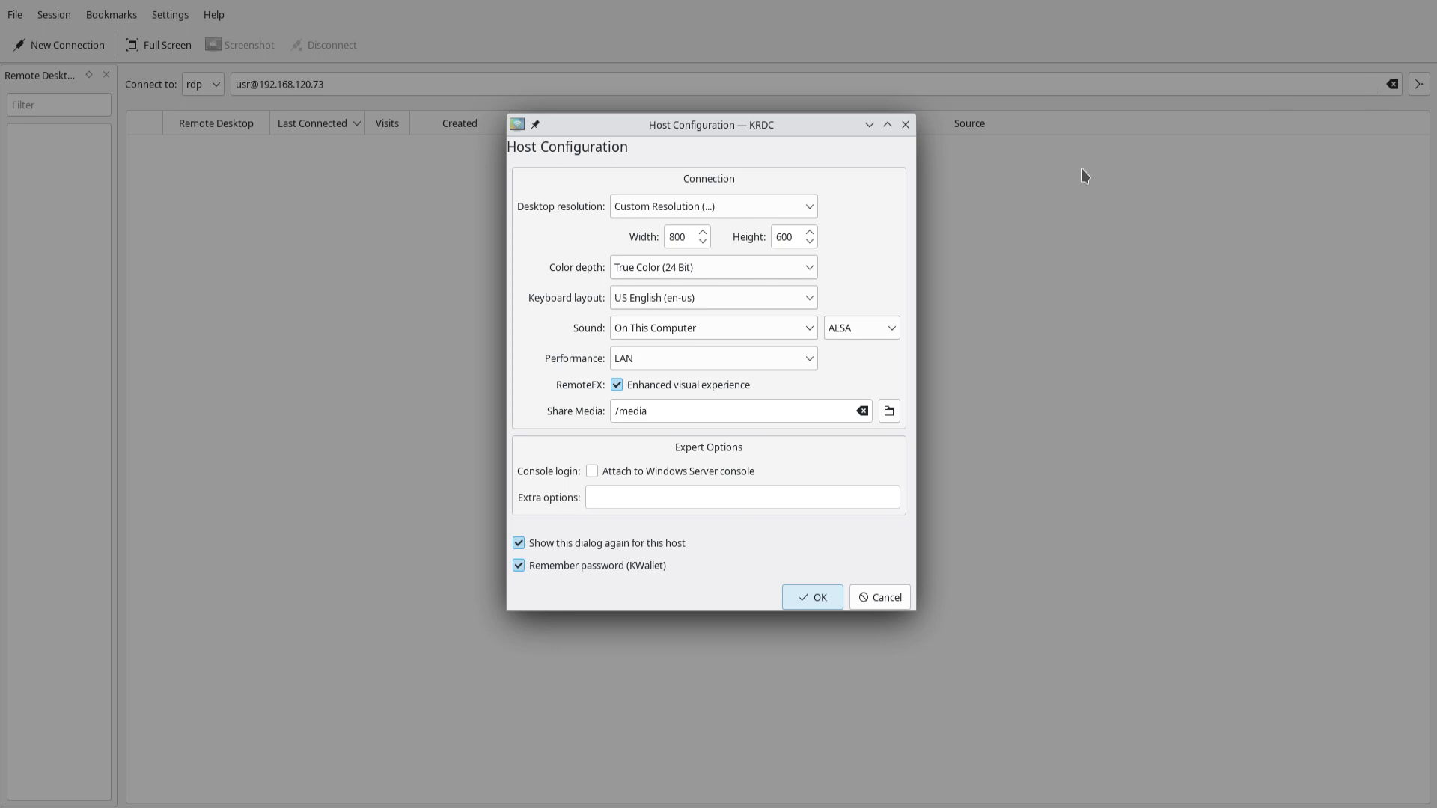
click(724, 207)
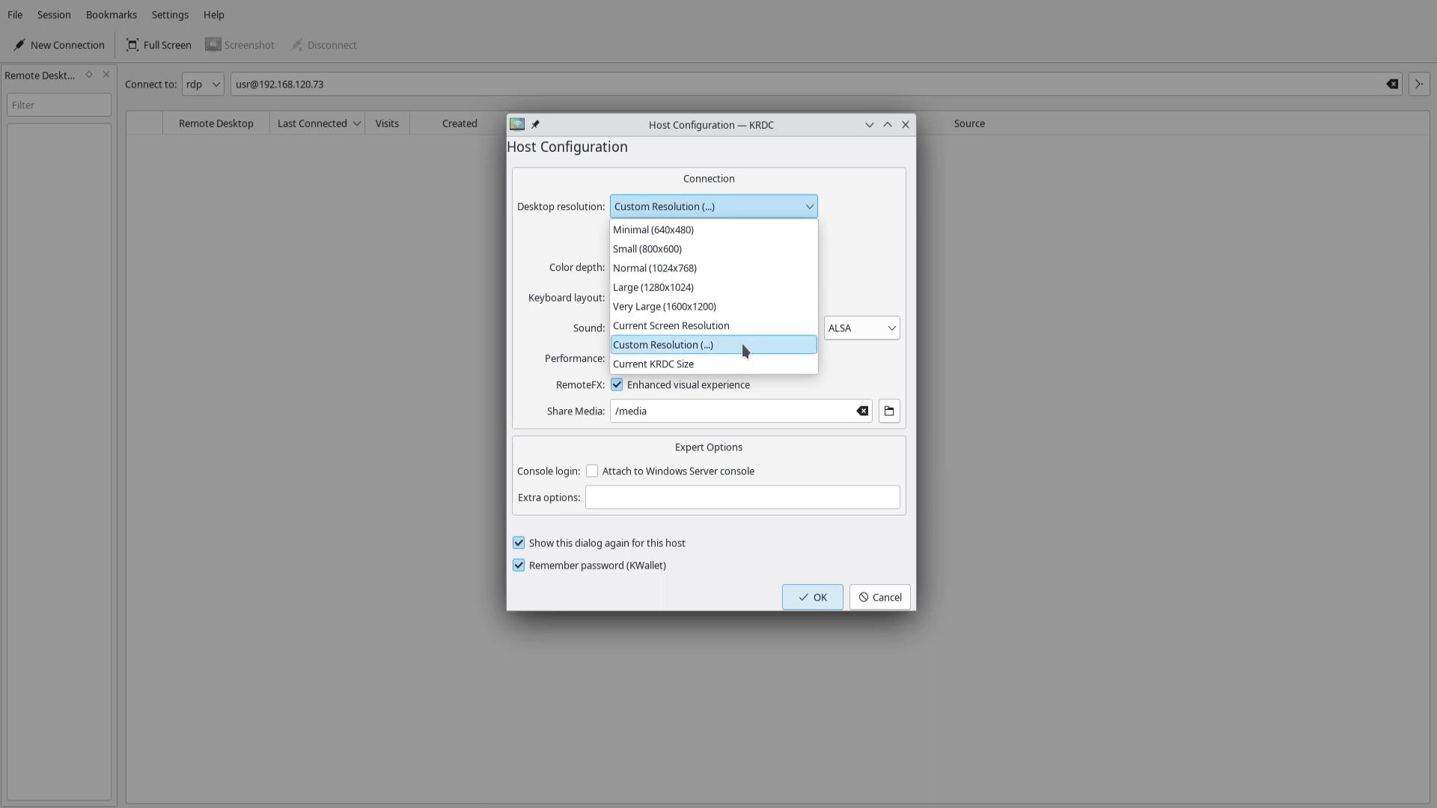
click(873, 262)
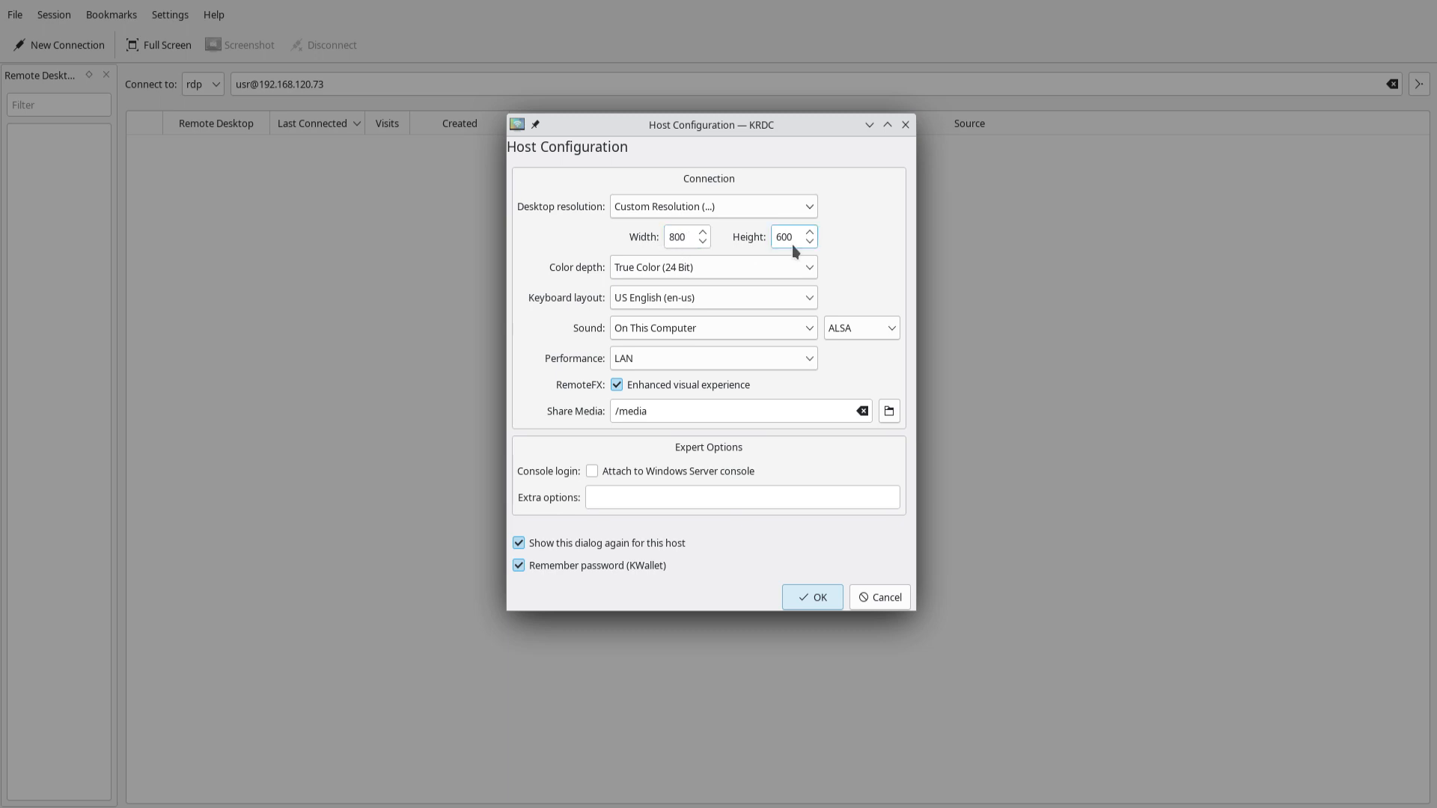
click(717, 213)
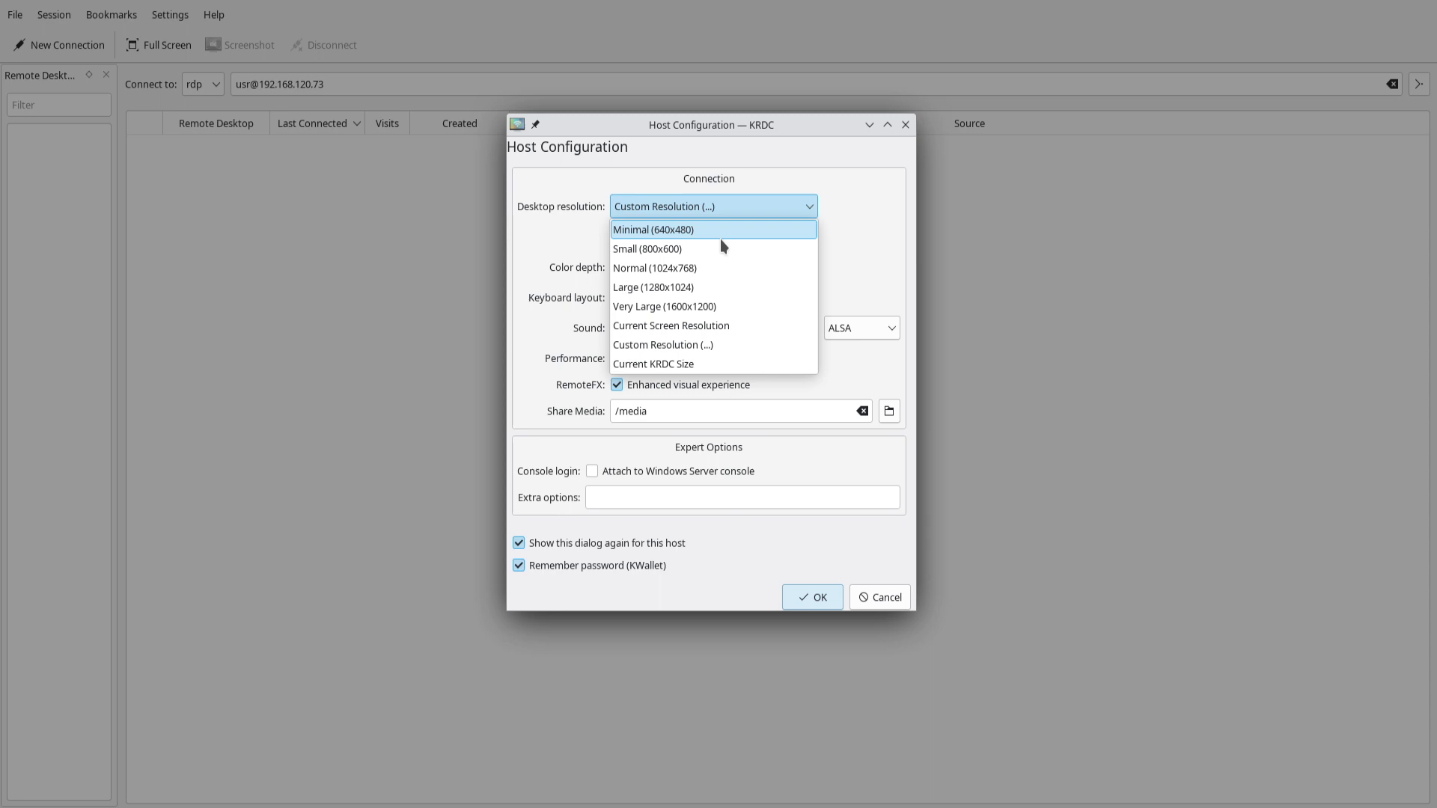
click(740, 364)
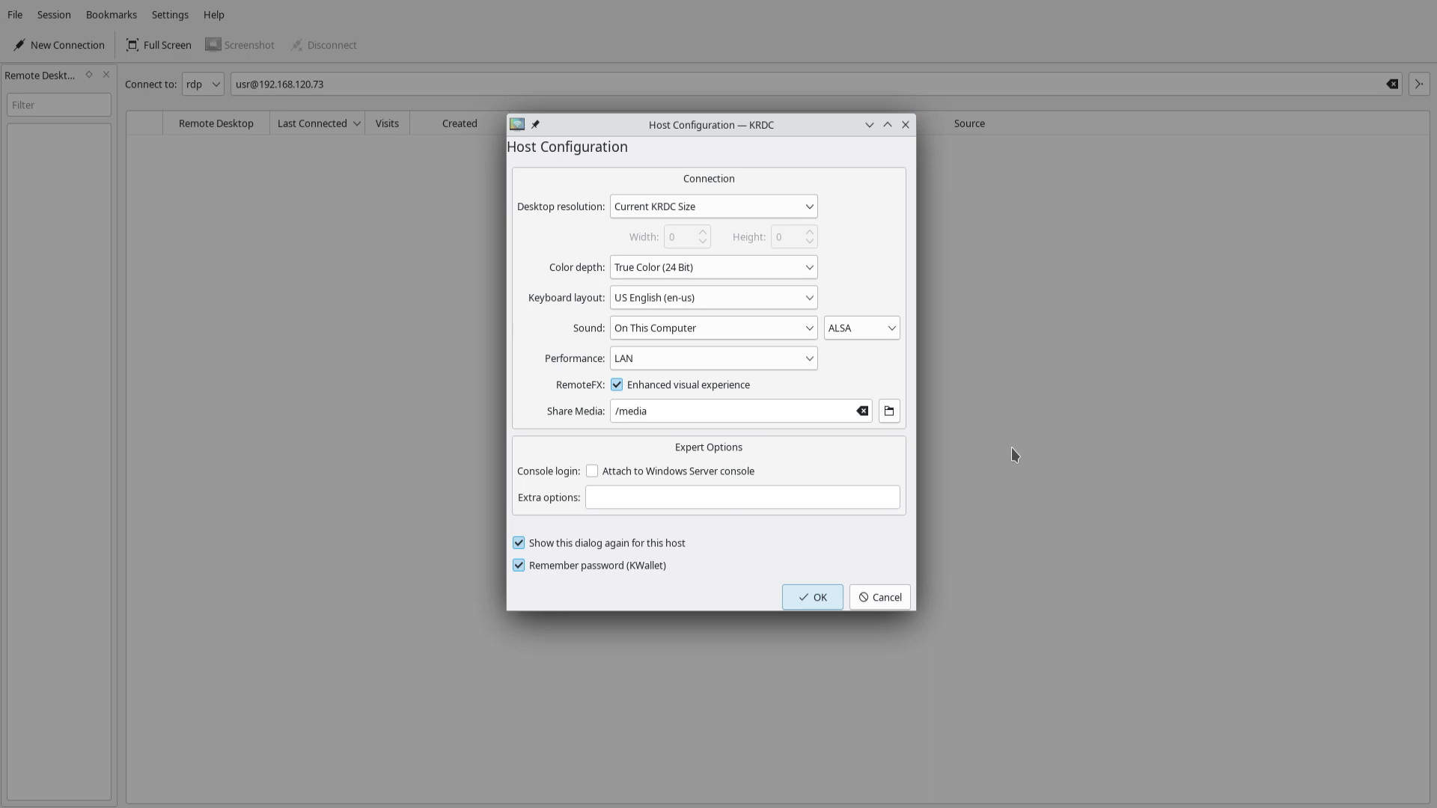
- Set the color depth to True Color with Alpha (32 Bit) and the performance to LAN
click(779, 269)
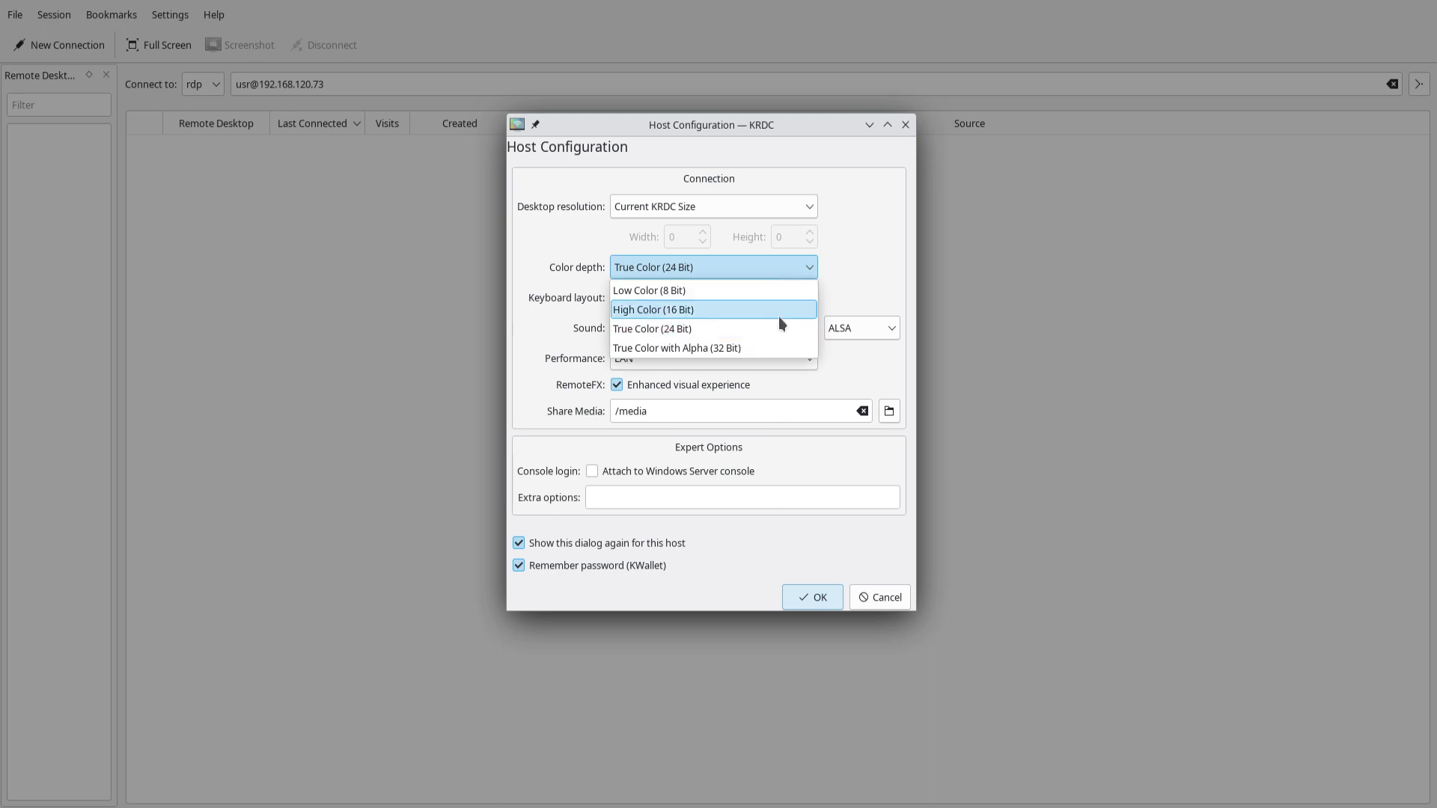
click(758, 348)
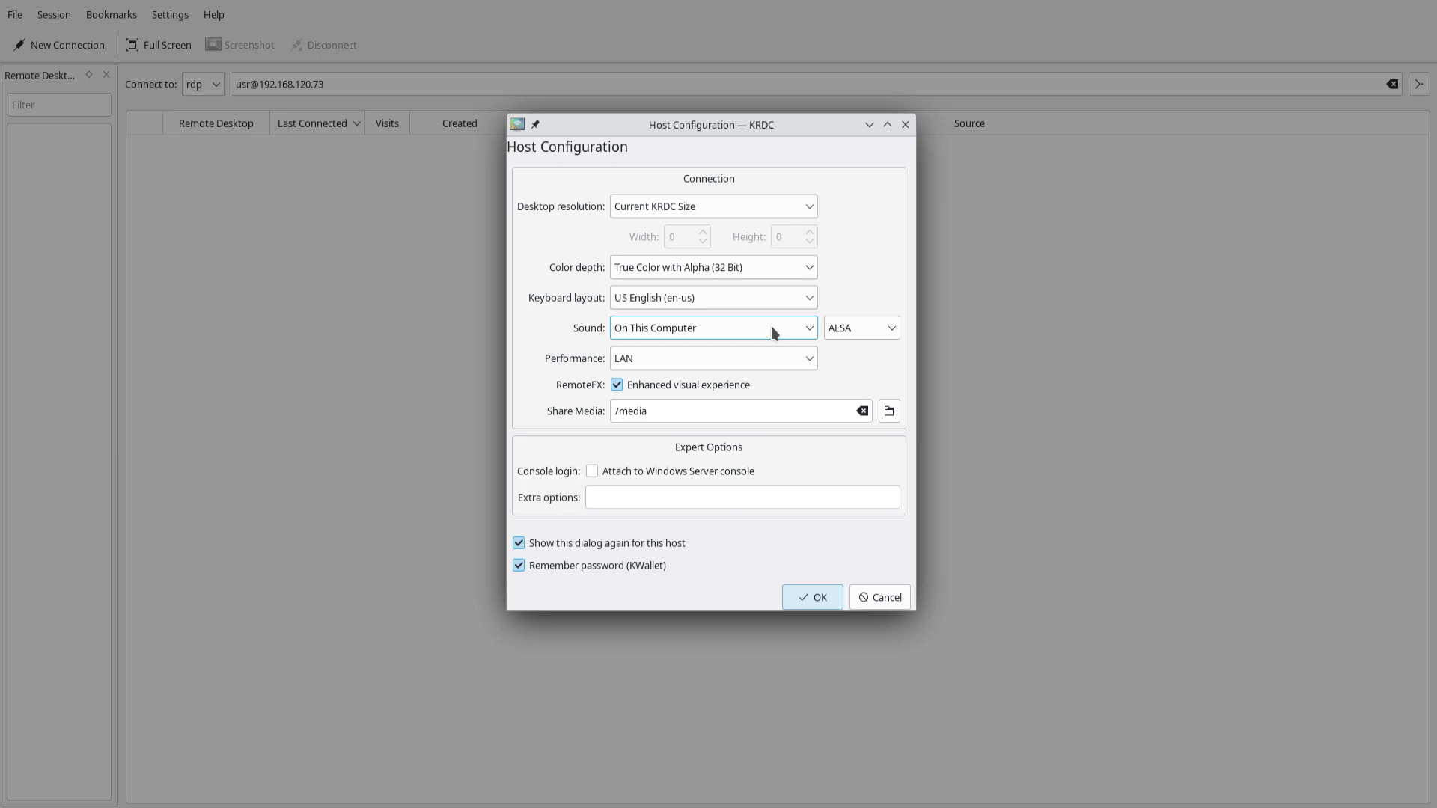
click(741, 362)
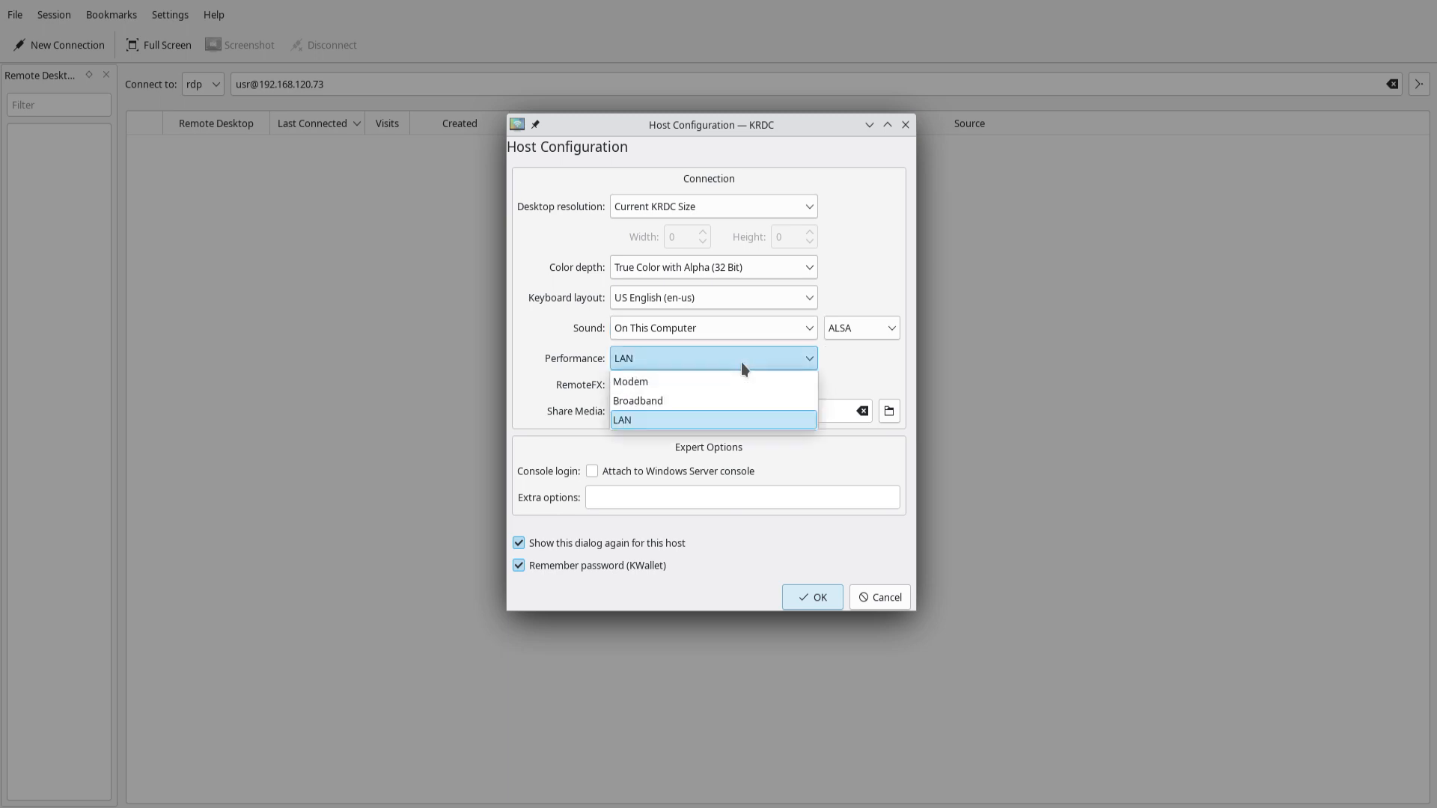
click(752, 420)
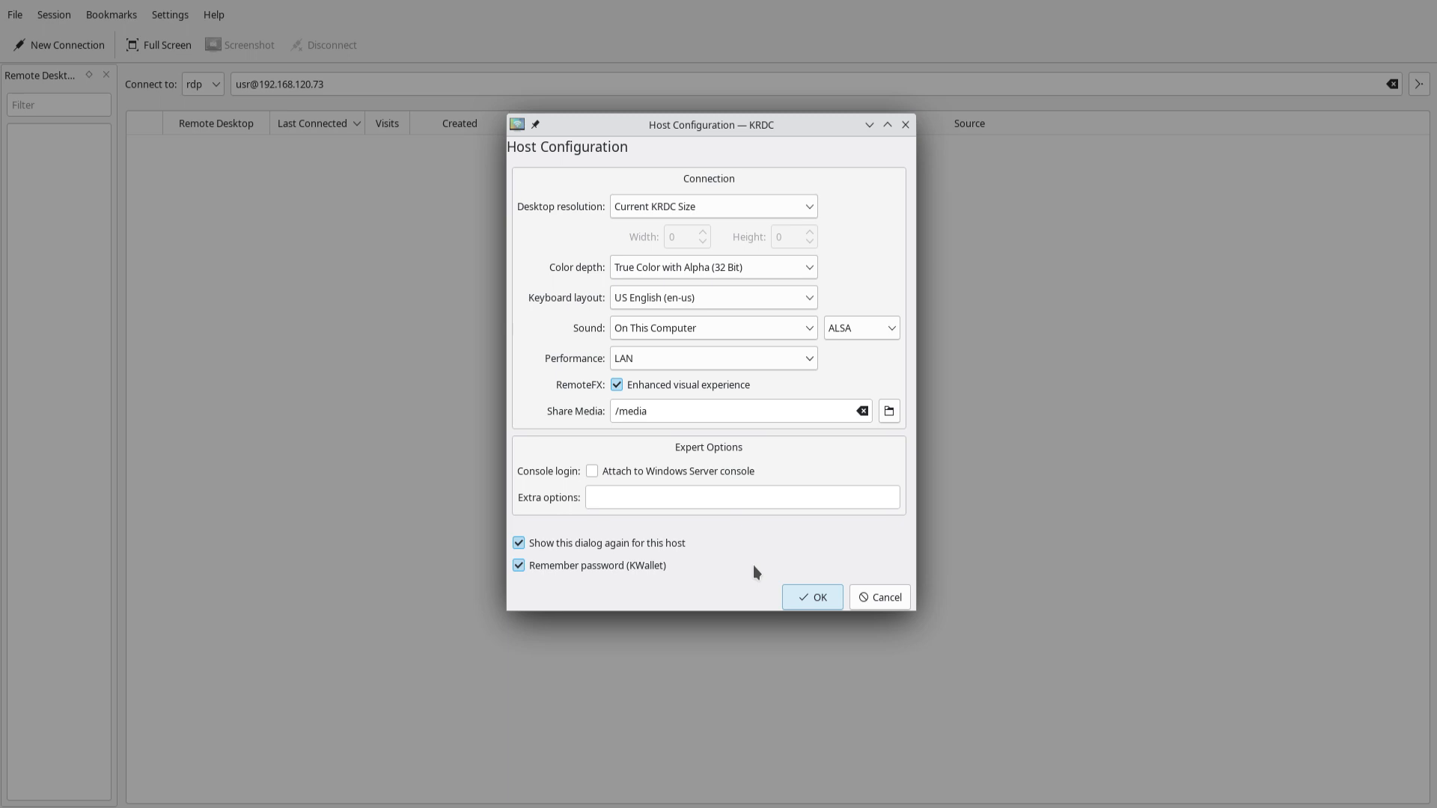
- Accept the host configuration and log in to the remote computer with the account password
click(818, 599)
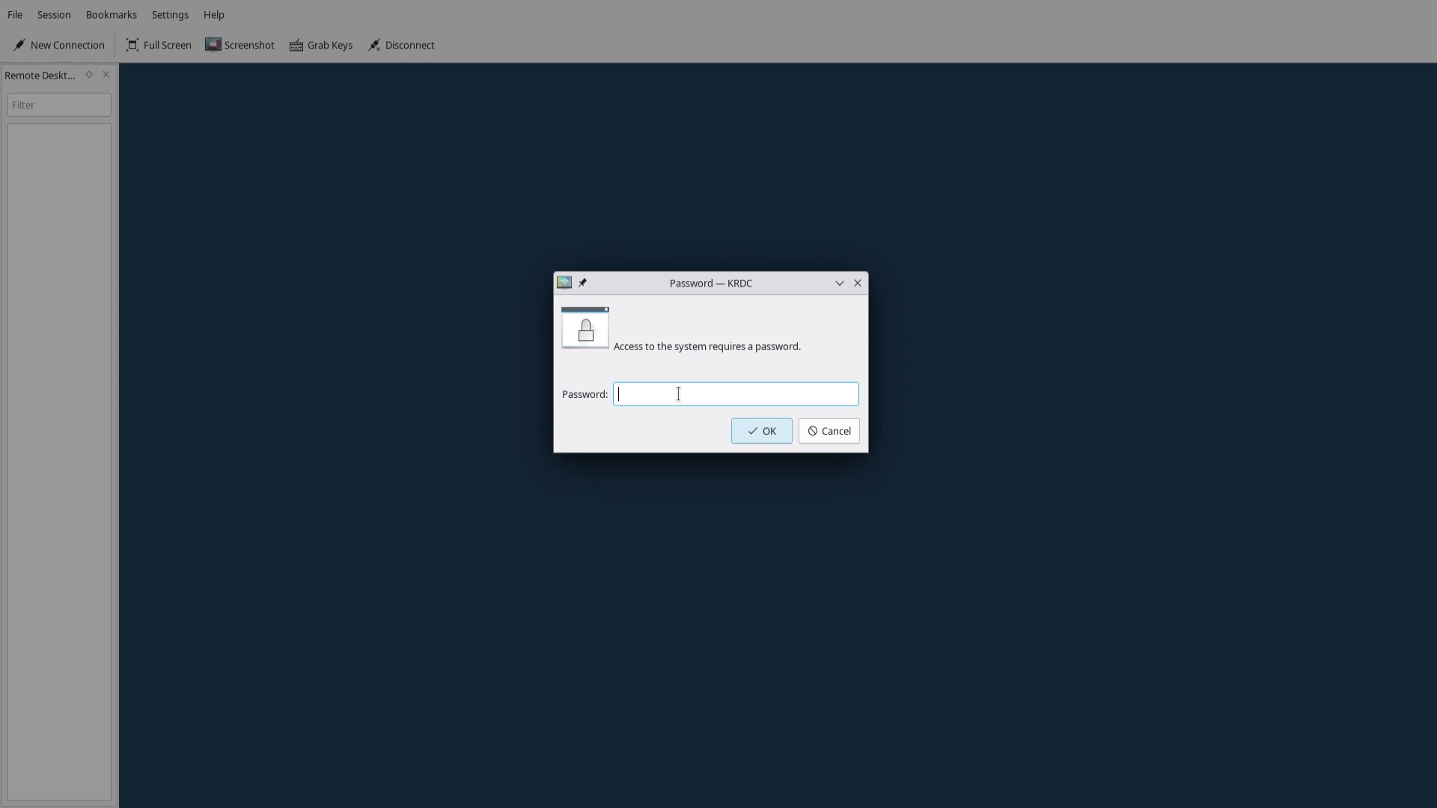
text(*************)
click(759, 434)
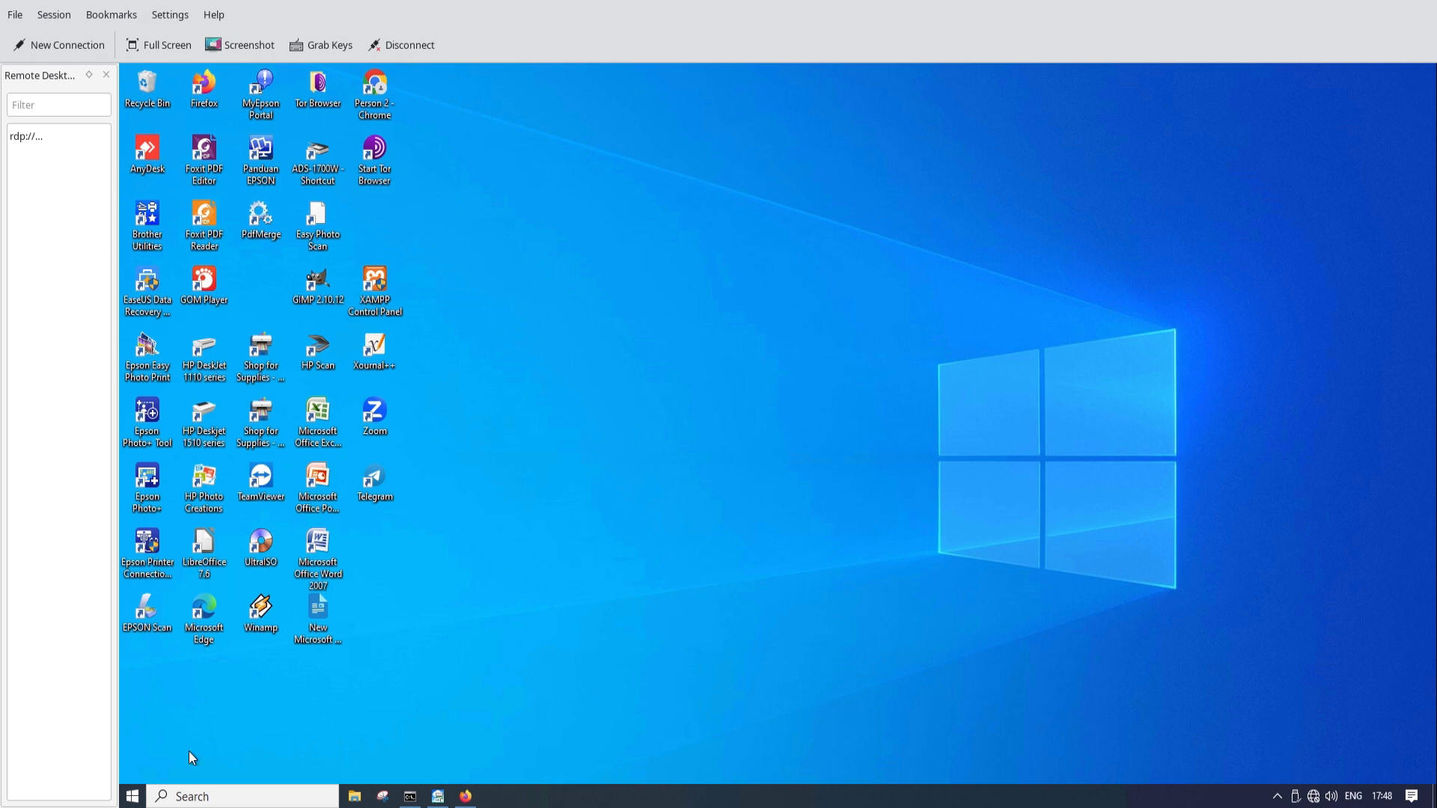
- Open the remote Windows Start menu and browse its list of installed applications
click(138, 801)
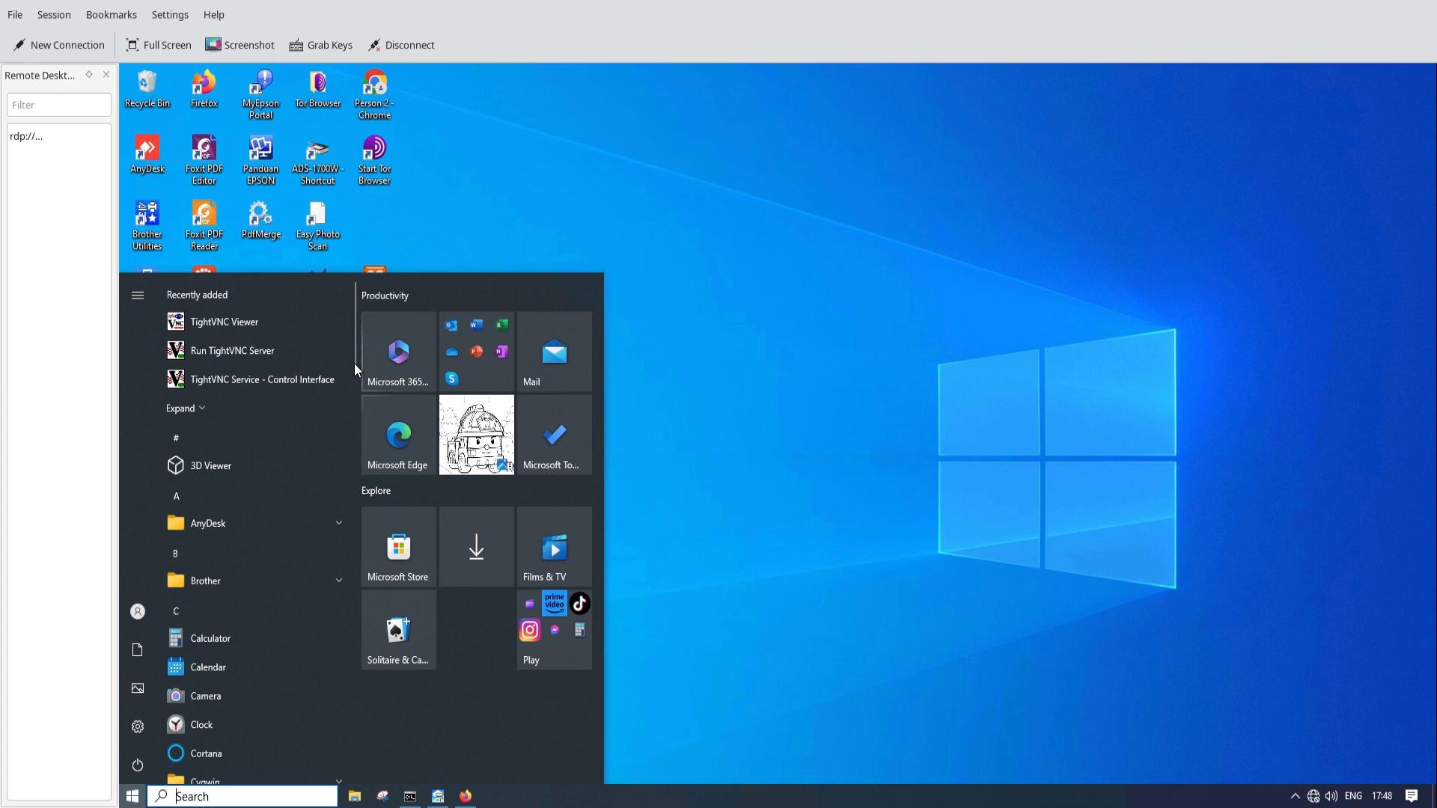
drag(356, 362, 353, 647)
click(356, 387)
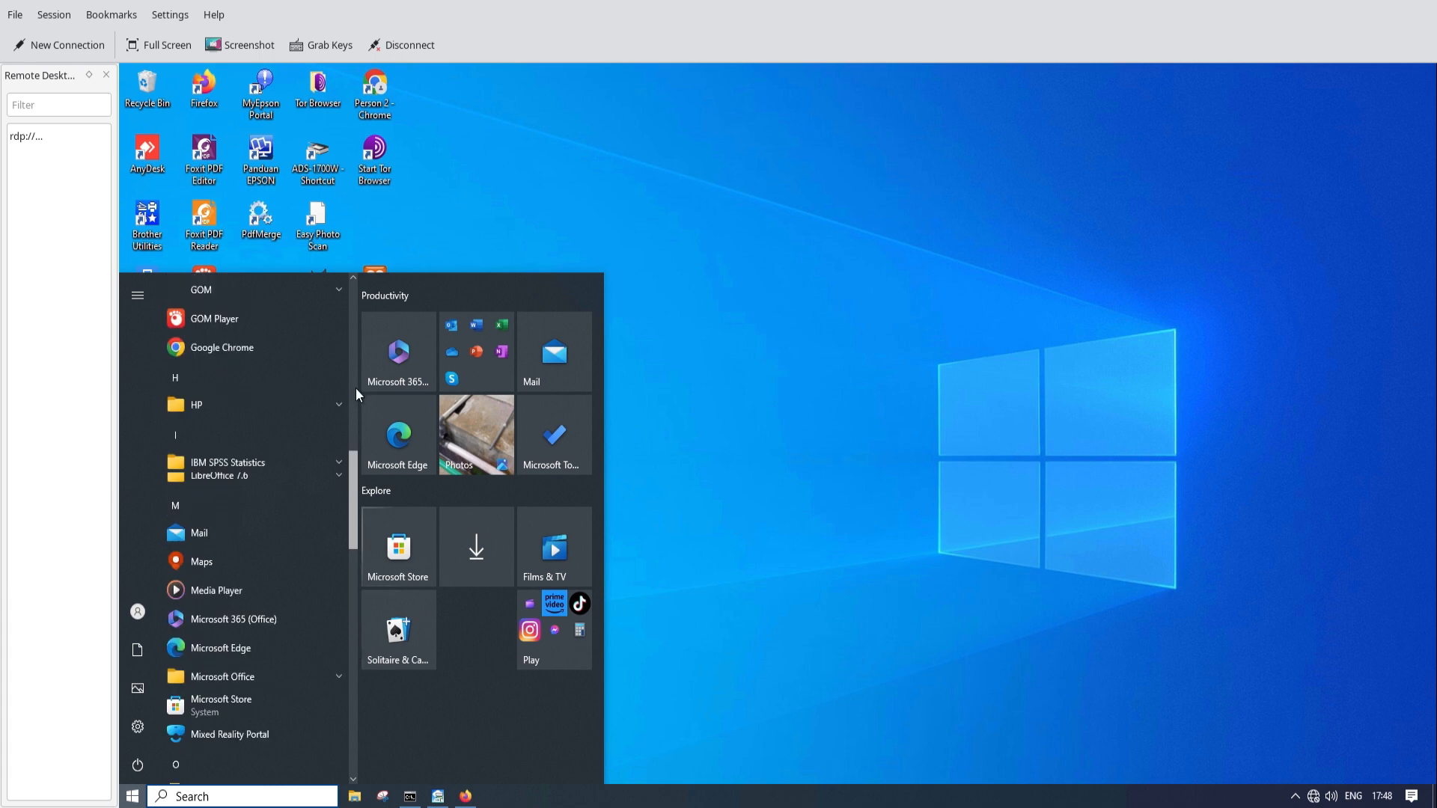
click(356, 387)
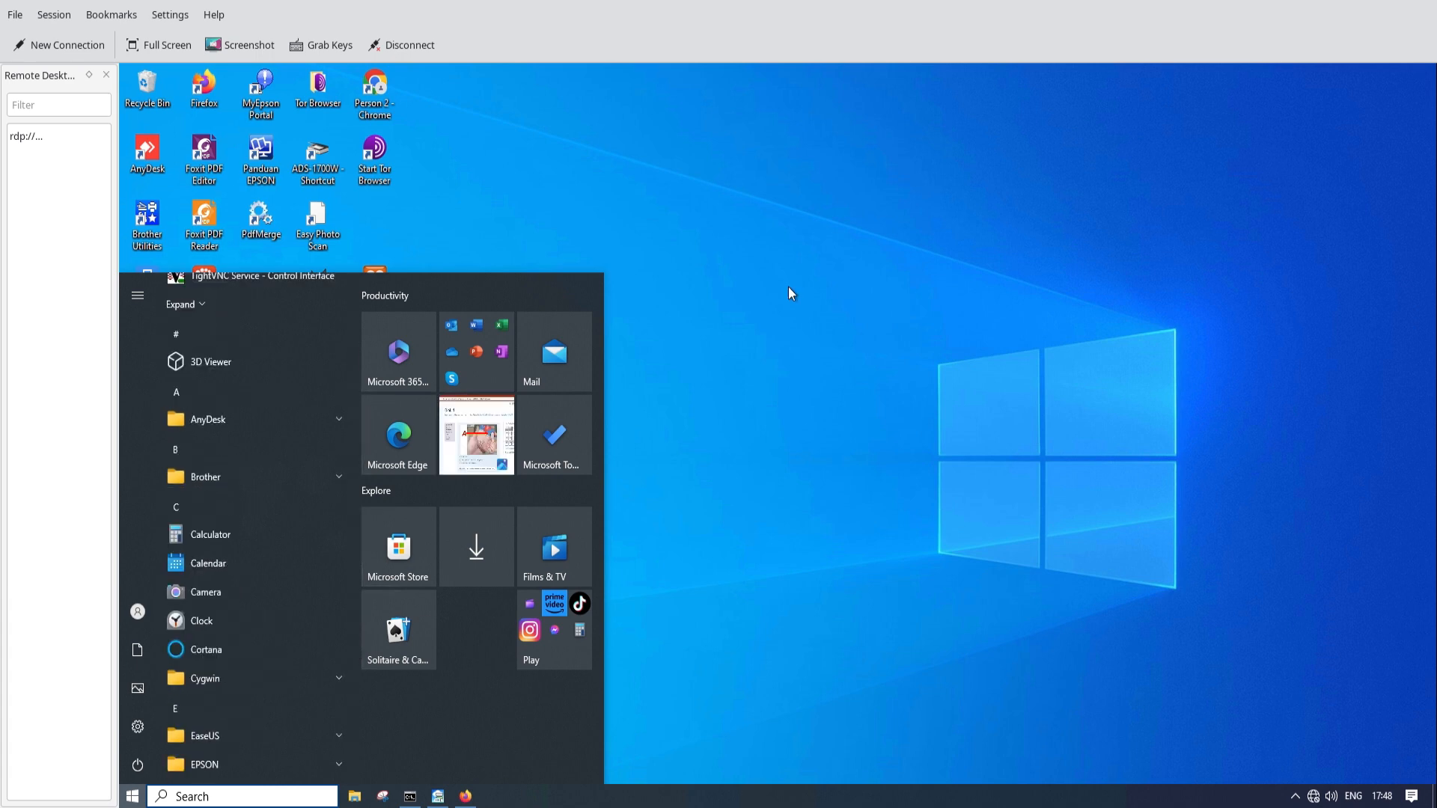